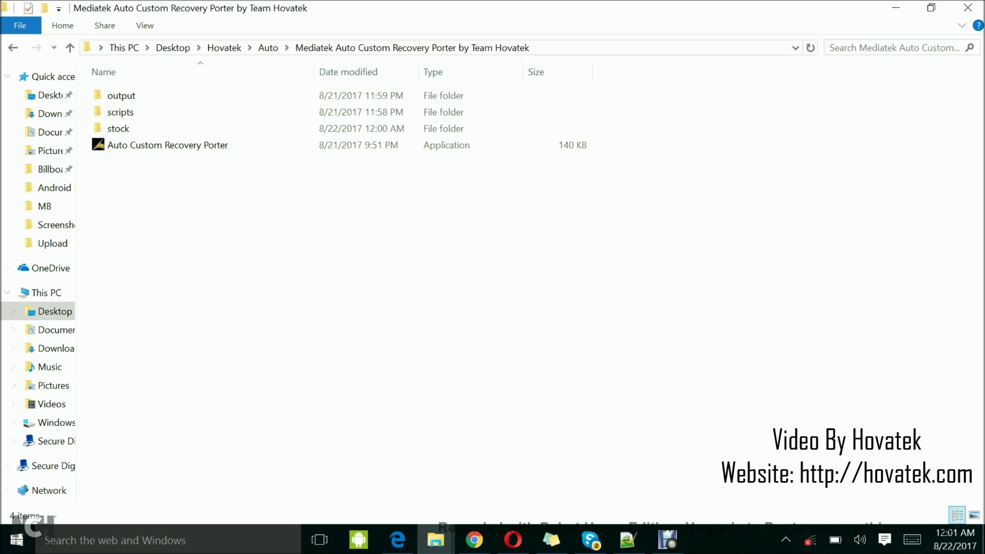
Step: Go up to the Auto folder holding the porter folder and the stock recovery image
left_click(268, 48)
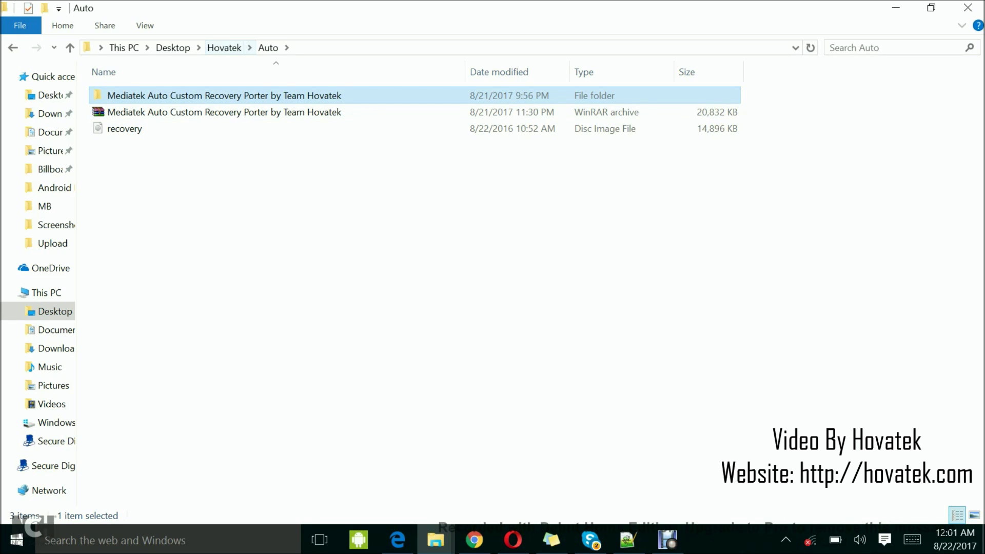
Step: Copy the stock recovery image from Auto into the porter tool's empty stock folder
left_click(125, 128)
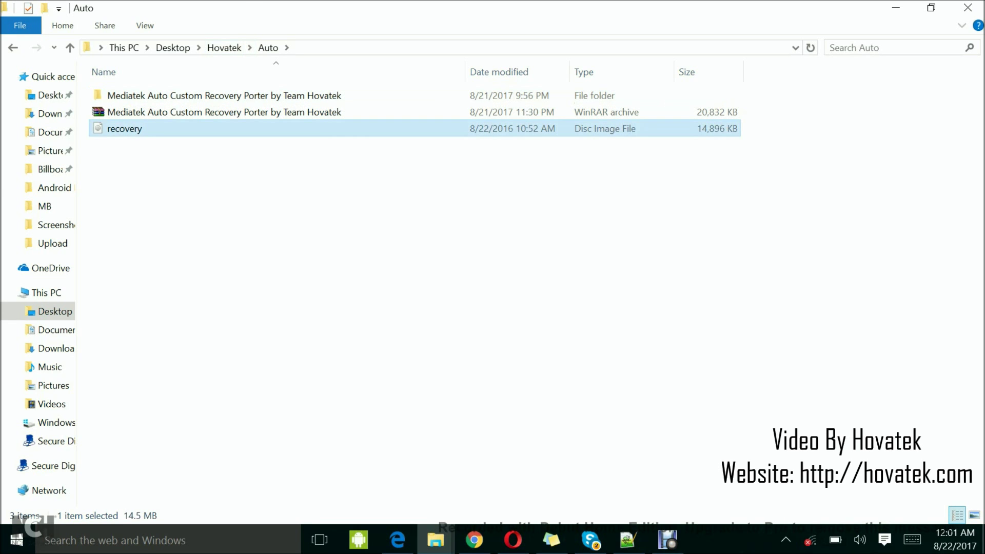
key("shift+F10")
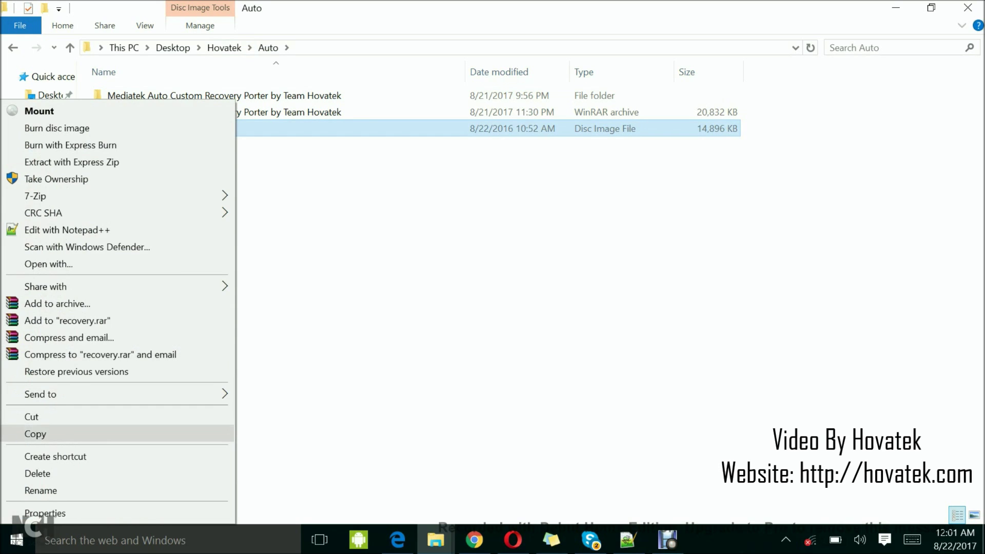
key("Escape")
double_click(224, 95)
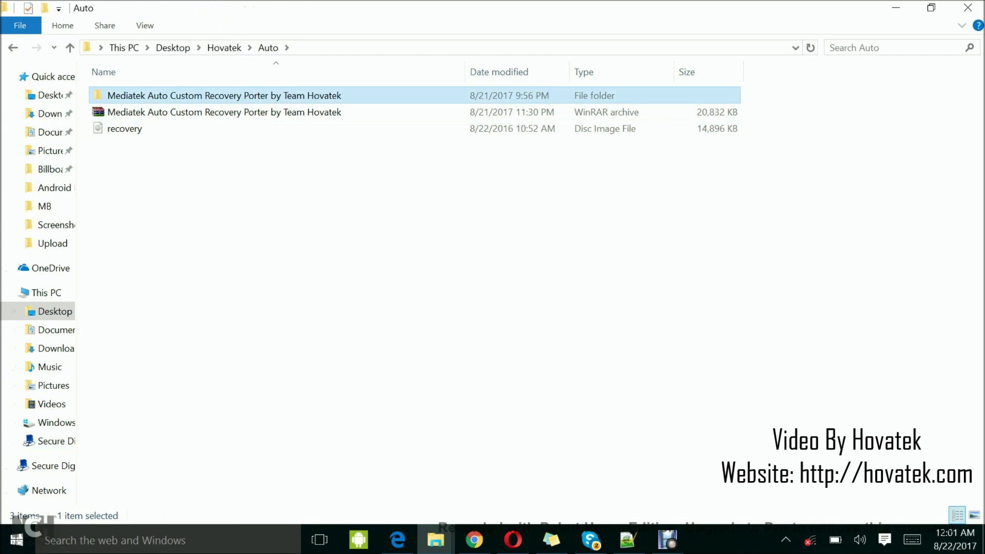
double_click(119, 129)
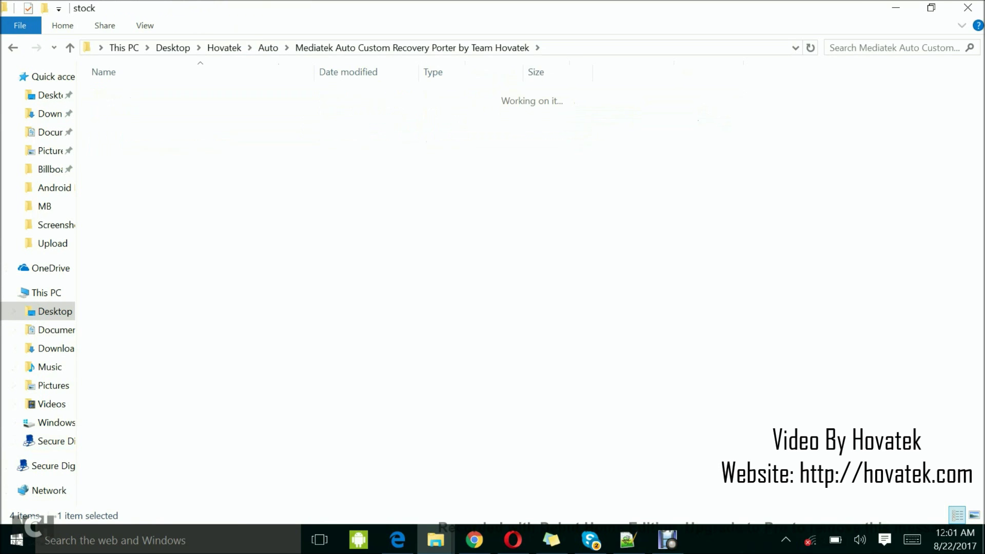
key("shift+F10")
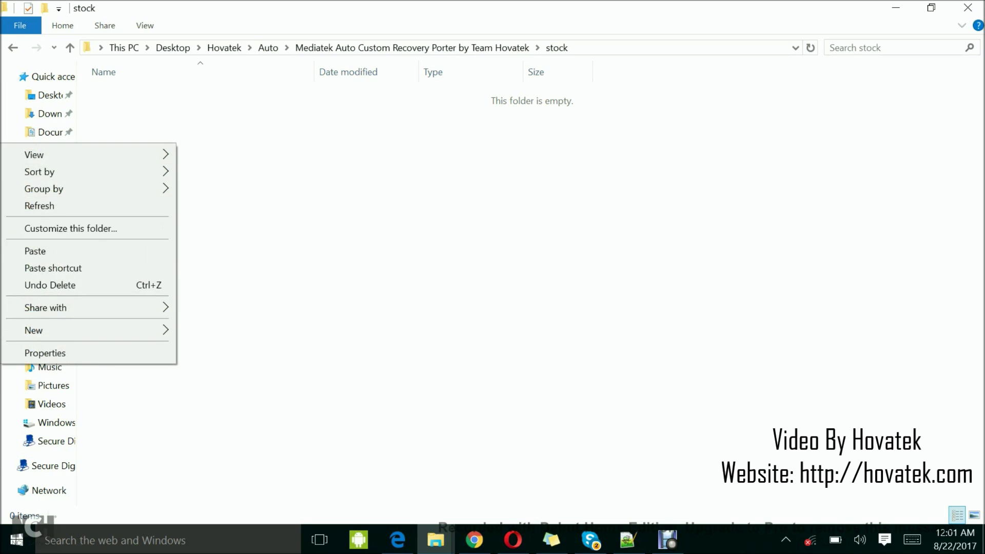
key("Escape")
key("ctrl+v")
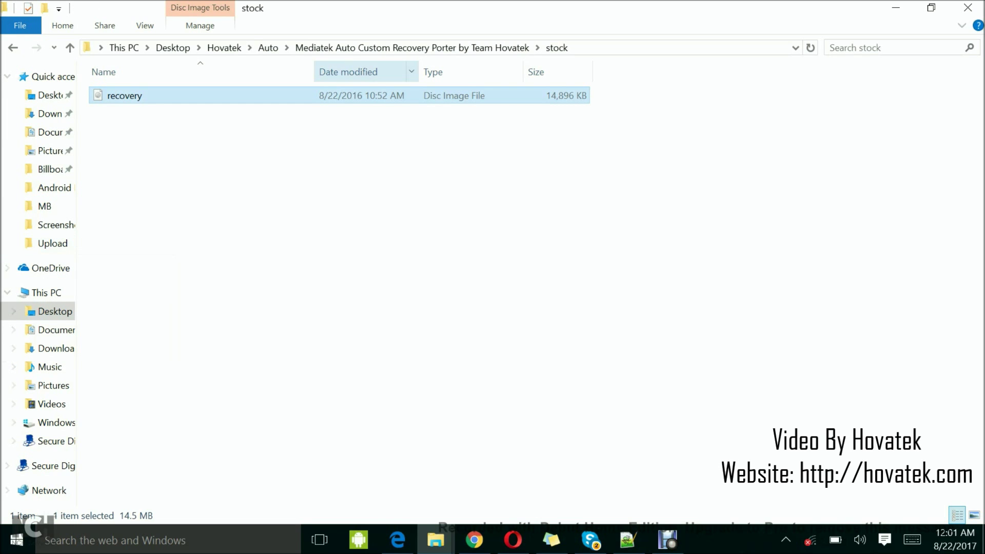
Step: Return to the tool's folder and launch Auto Custom Recovery Porter
key("alt+Up")
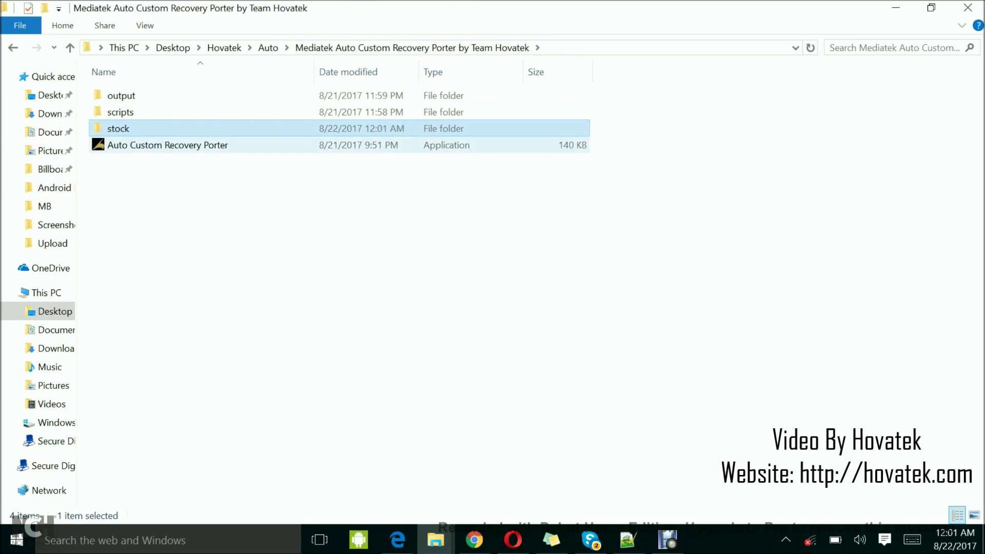
key("Down")
key("Return")
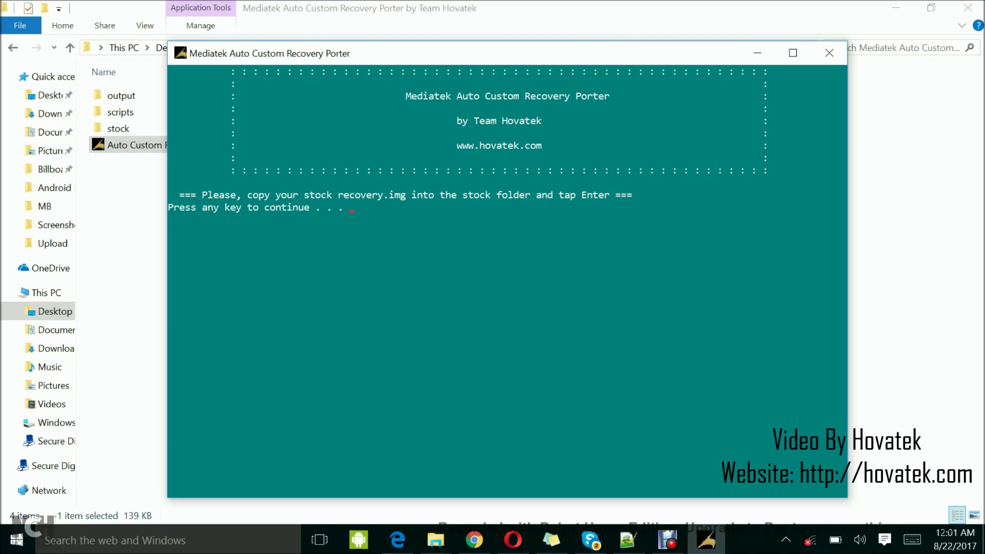
Step: Past the copy reminder, answer Android version 6 and t for TWRP to start porting
key("Return")
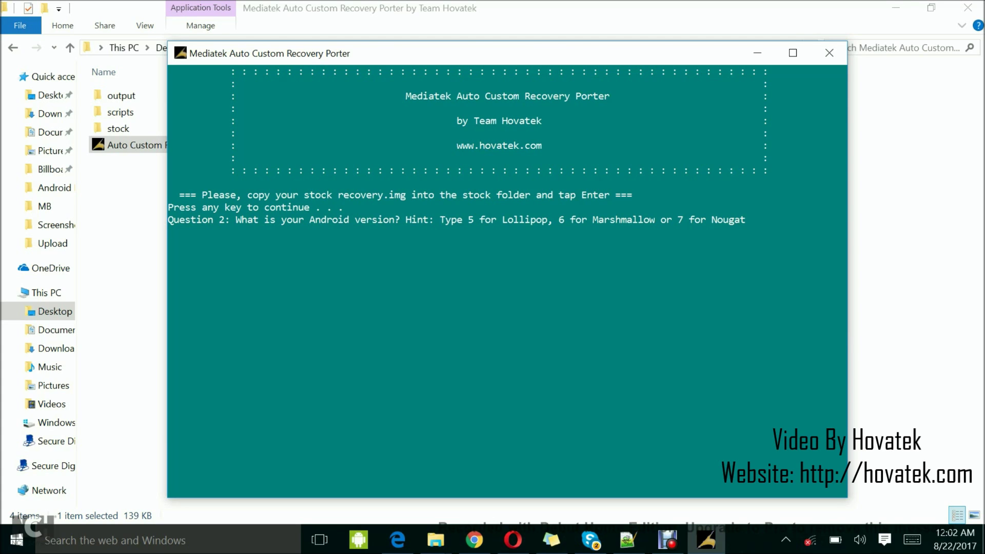
type("6")
key("Return")
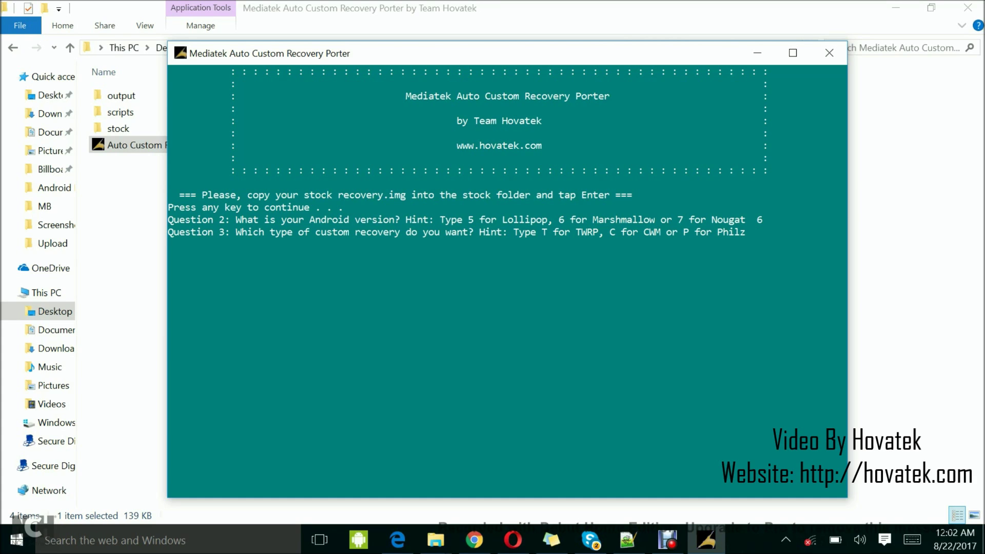
type("t")
key("Return")
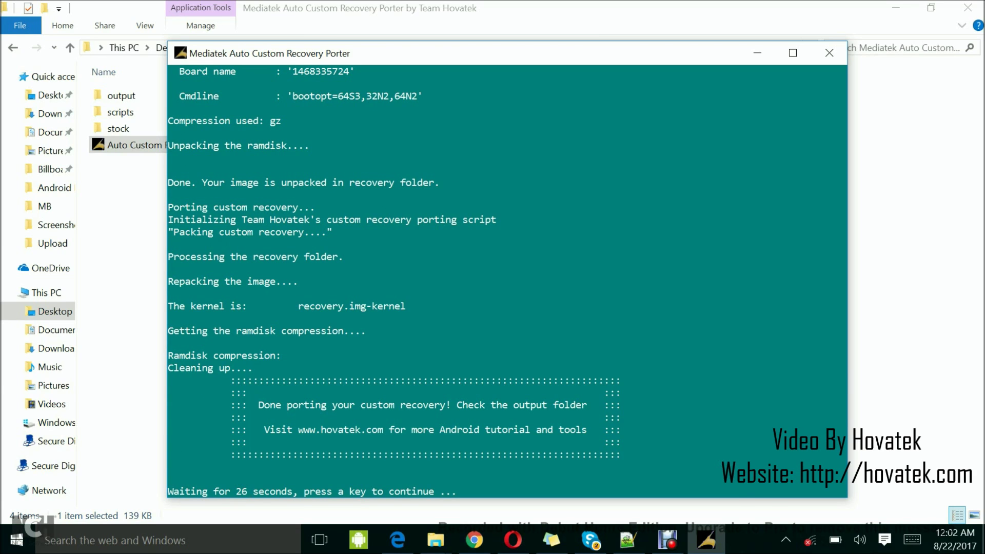
Step: Close the porter console after 'Done porting your custom recovery!' appears
key("Return")
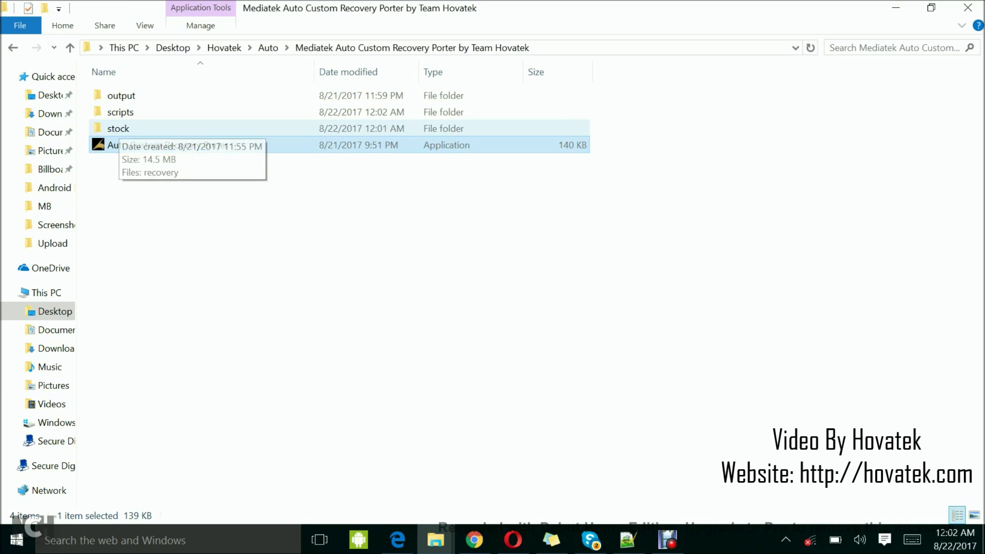
Step: Check the stock folder's contents, then relaunch the recovery porter from the tool's folder
double_click(174, 128)
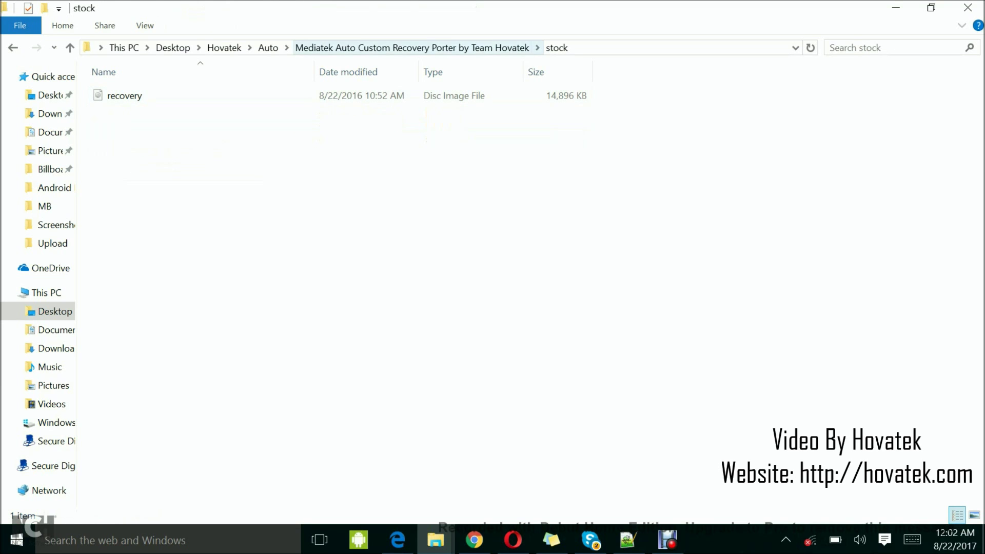
left_click(412, 47)
key("Return")
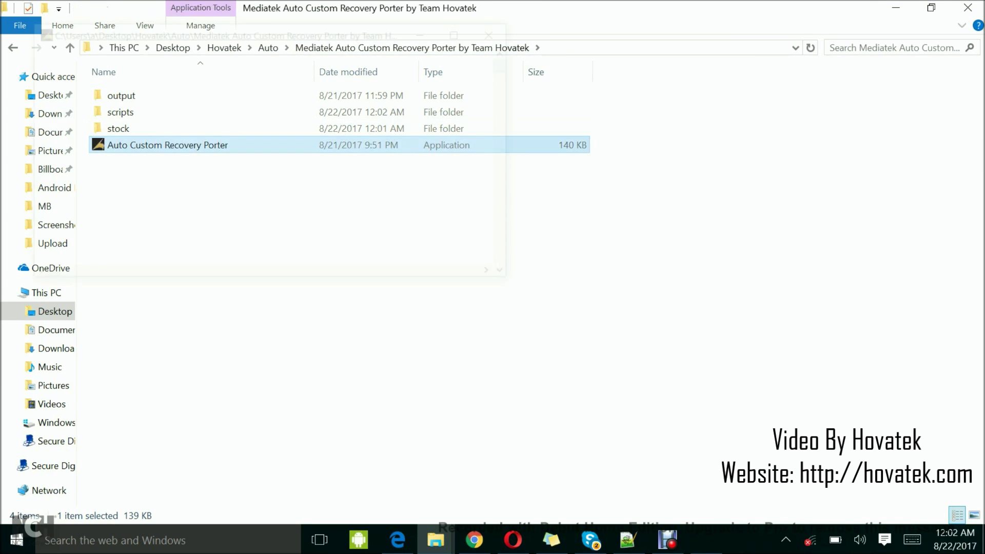
Step: Rerun the port, answering Android version 6 and TWRP
key("Return")
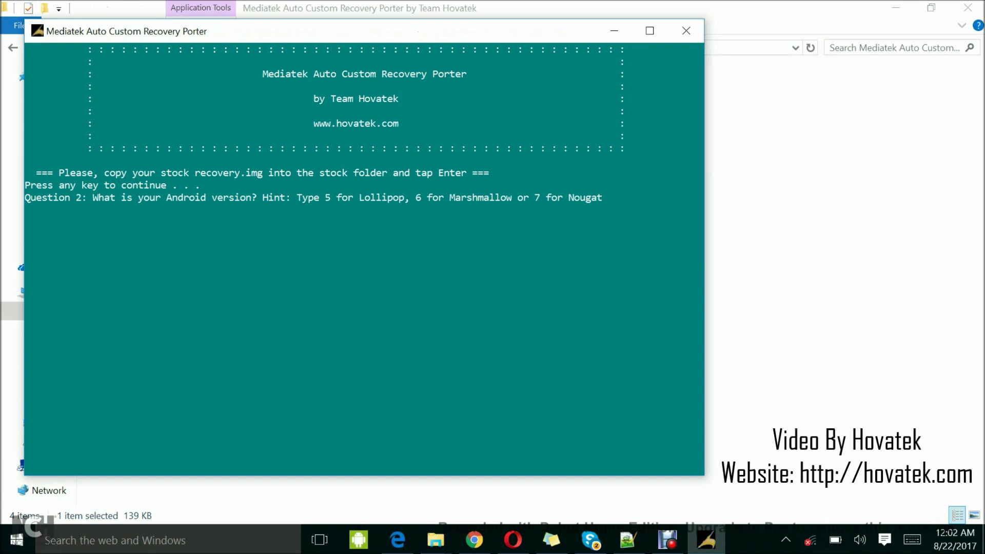
type("6")
key("Return")
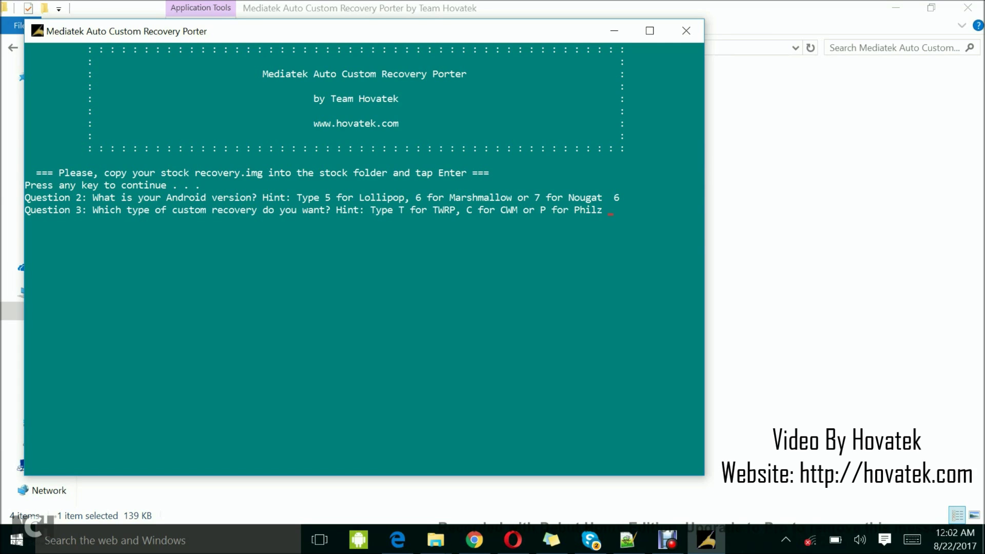
type("t")
key("Return")
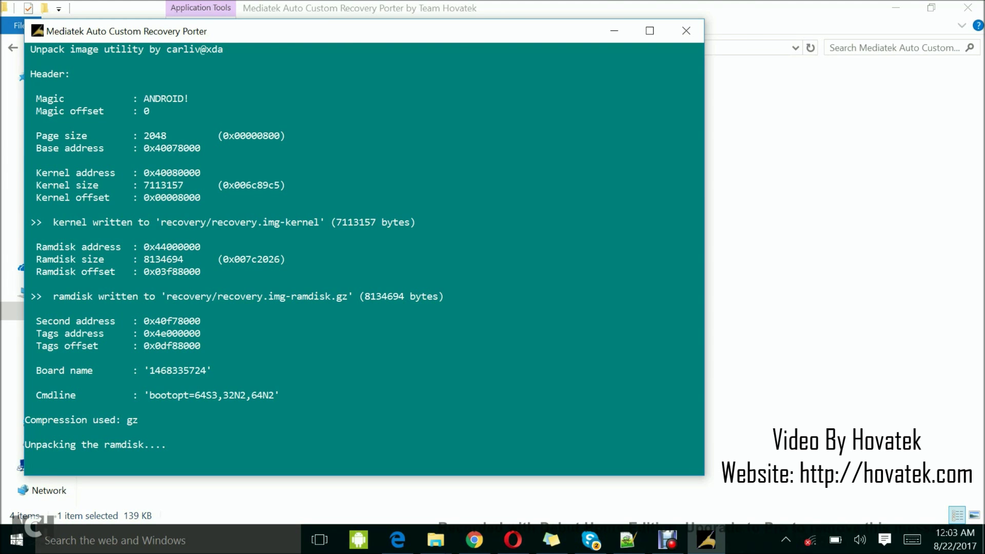
Step: Move the console aside and select the done message after repacking recovery-20170822-0003.img
left_click_drag(359, 30, 581, 24)
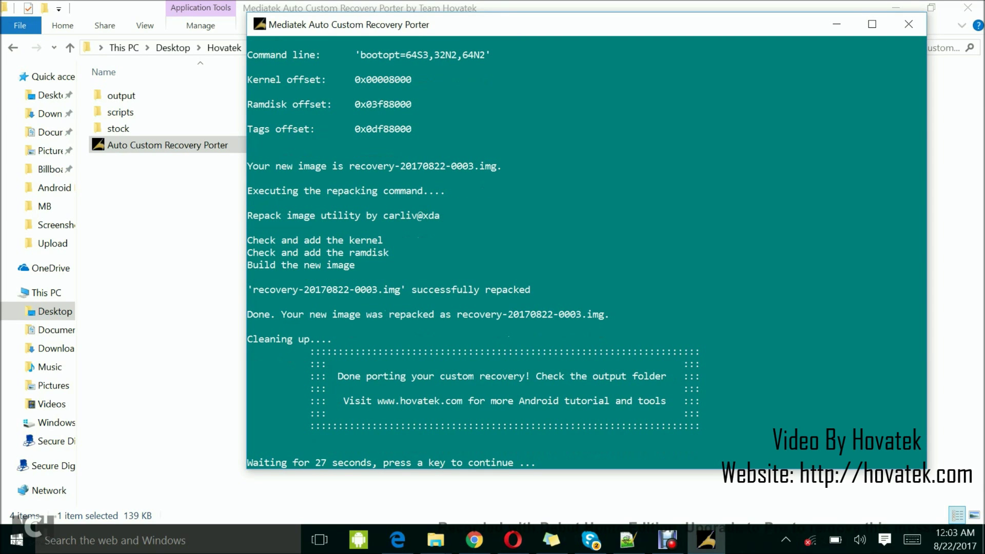
left_click_drag(338, 376, 678, 376)
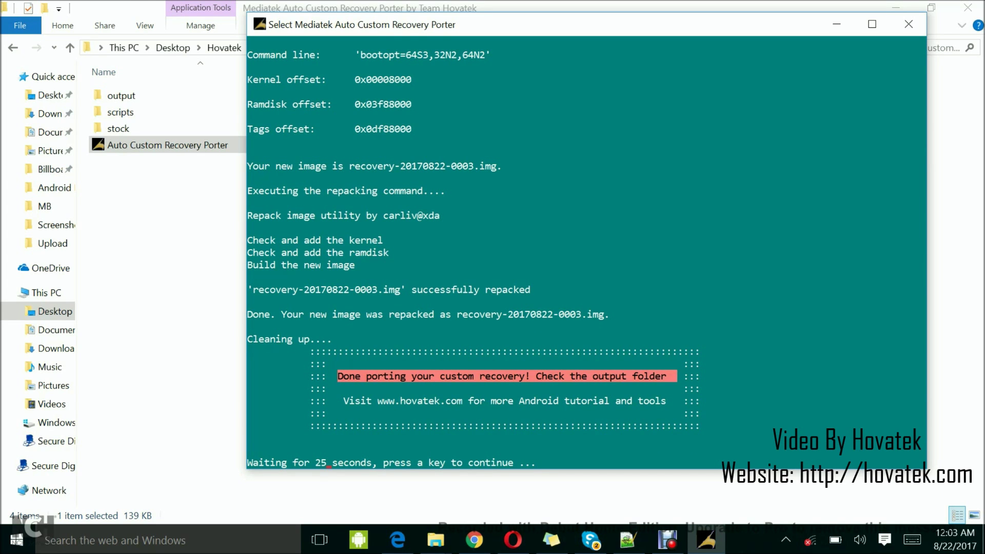
Step: Open the output folder in File Explorer and select the 14,872 KB ported recovery image
key("alt+Tab")
left_click(121, 95)
key("Return")
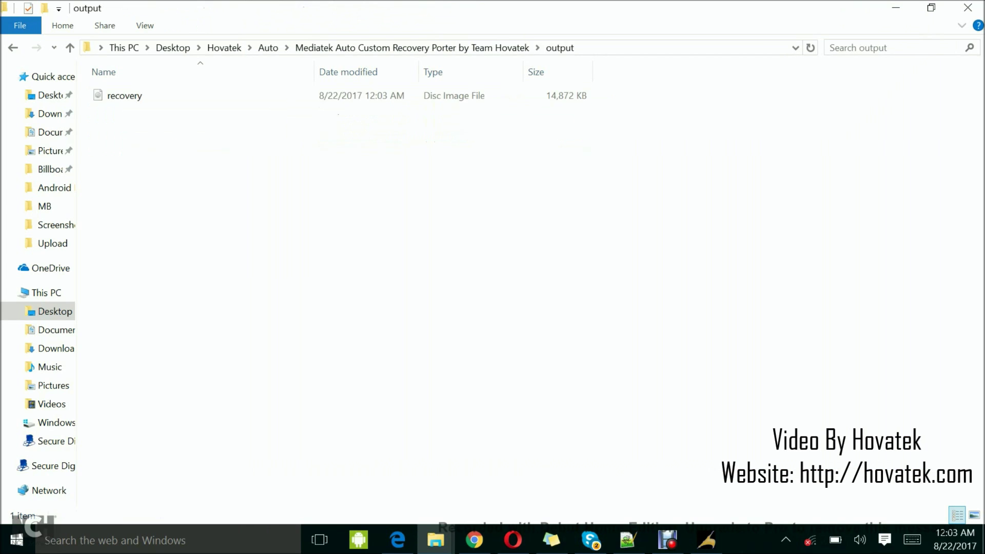
left_click(123, 95)
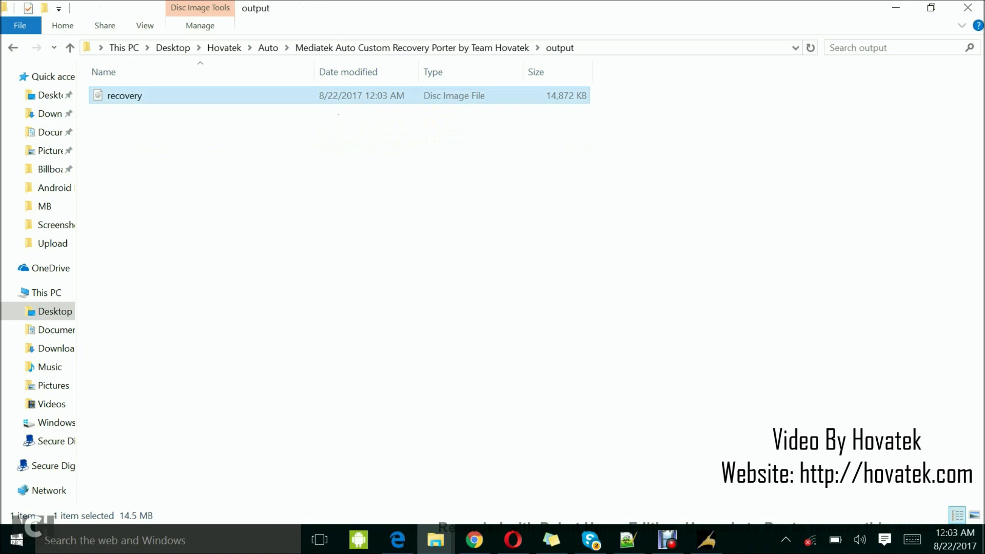